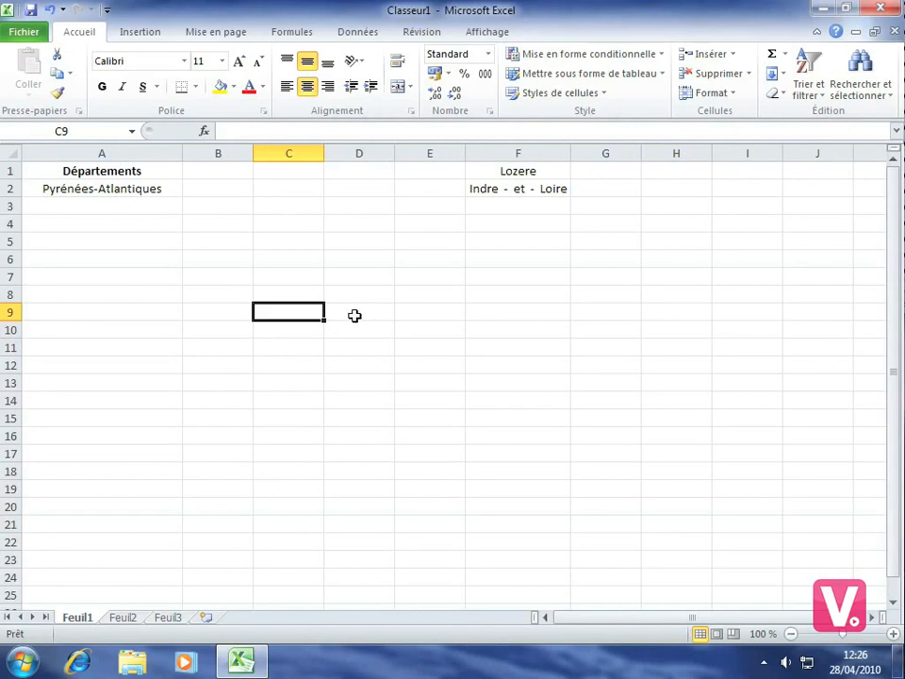
In cell A3, enter the formula =REMPLACER(A2;10;11;"Orientales") to replace the second part of the department name in A2
{"action": "left_click", "coordinate": [111, 206]}
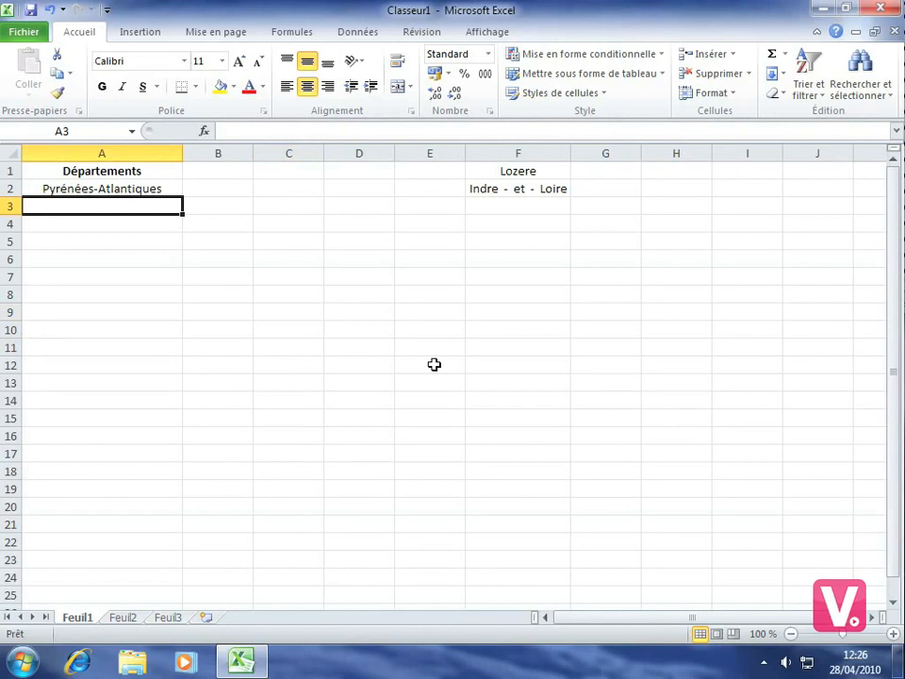
{"action": "type", "text": "="}
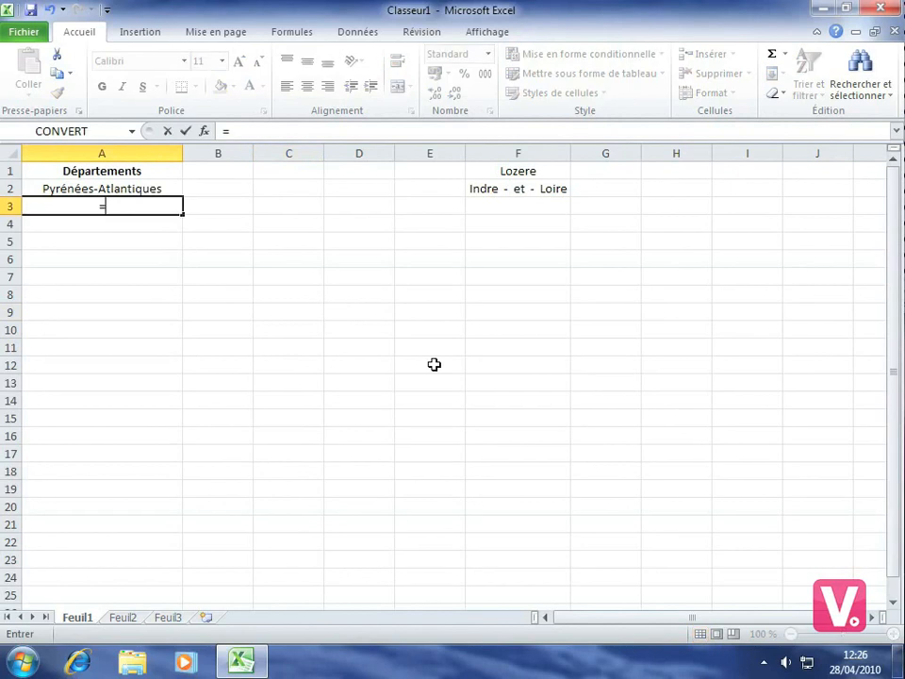
{"action": "type", "text": "rempl"}
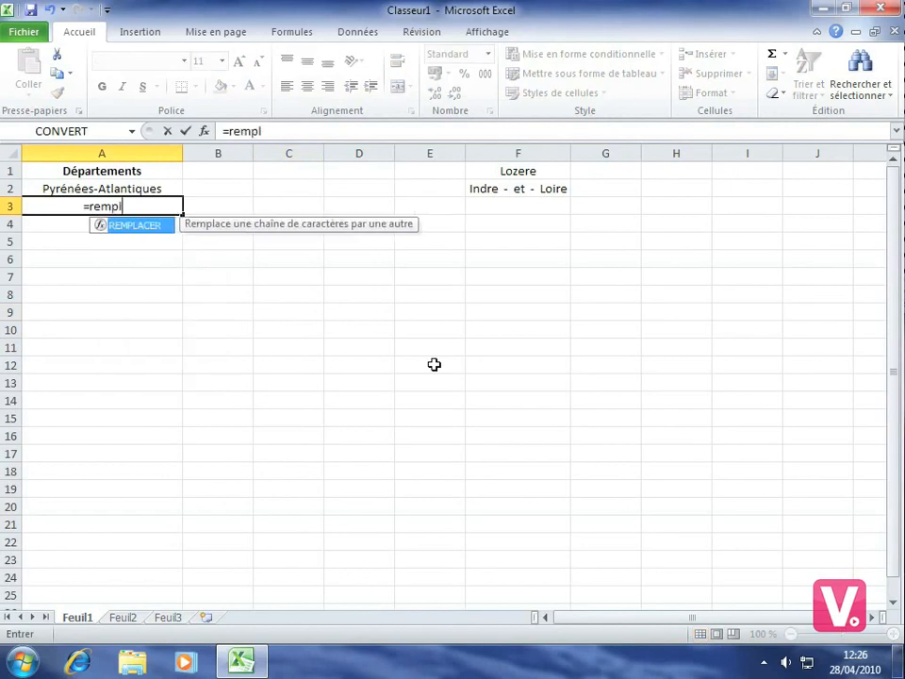
{"action": "double_click", "coordinate": [145, 234]}
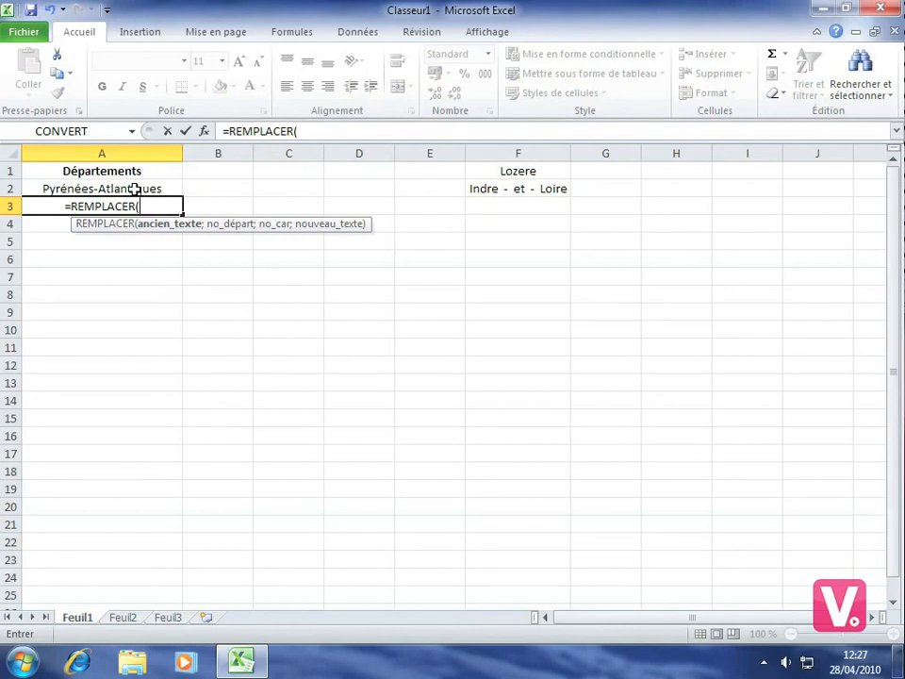
{"action": "left_click", "coordinate": [67, 186]}
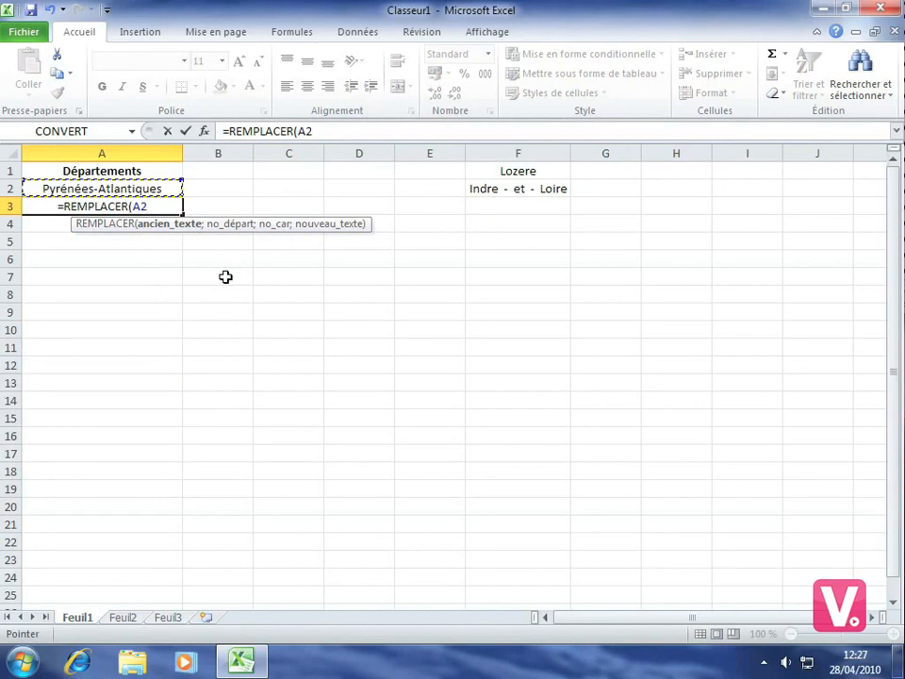
{"action": "type", "text": ";"}
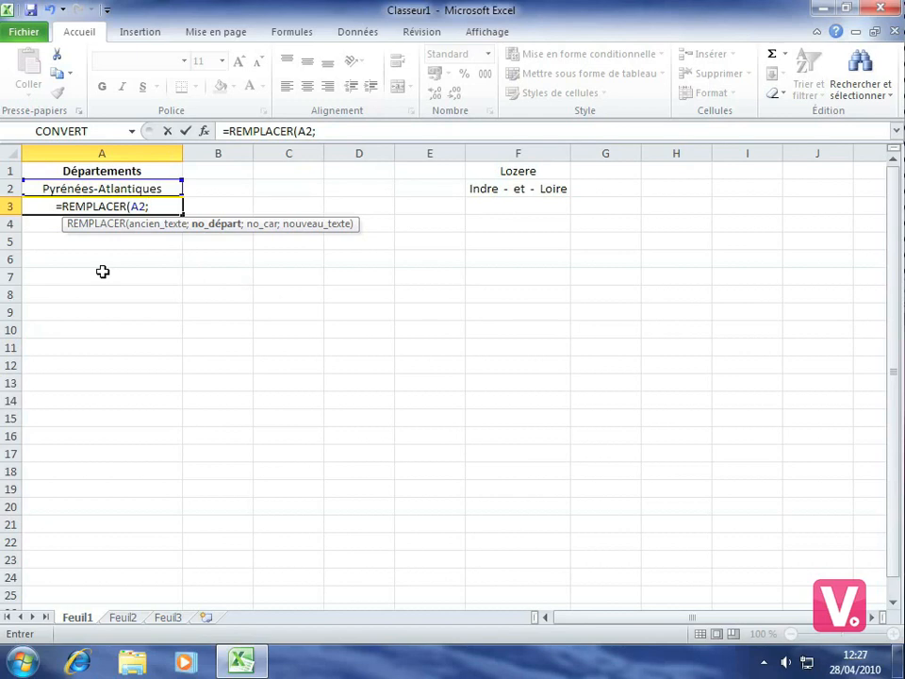
{"action": "type", "text": "10"}
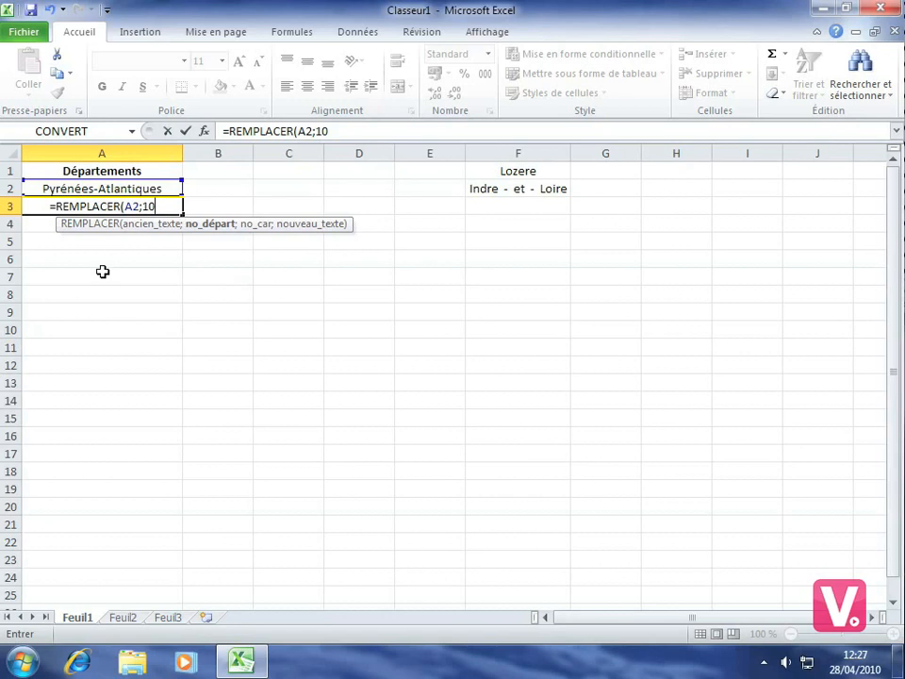
{"action": "type", "text": ";"}
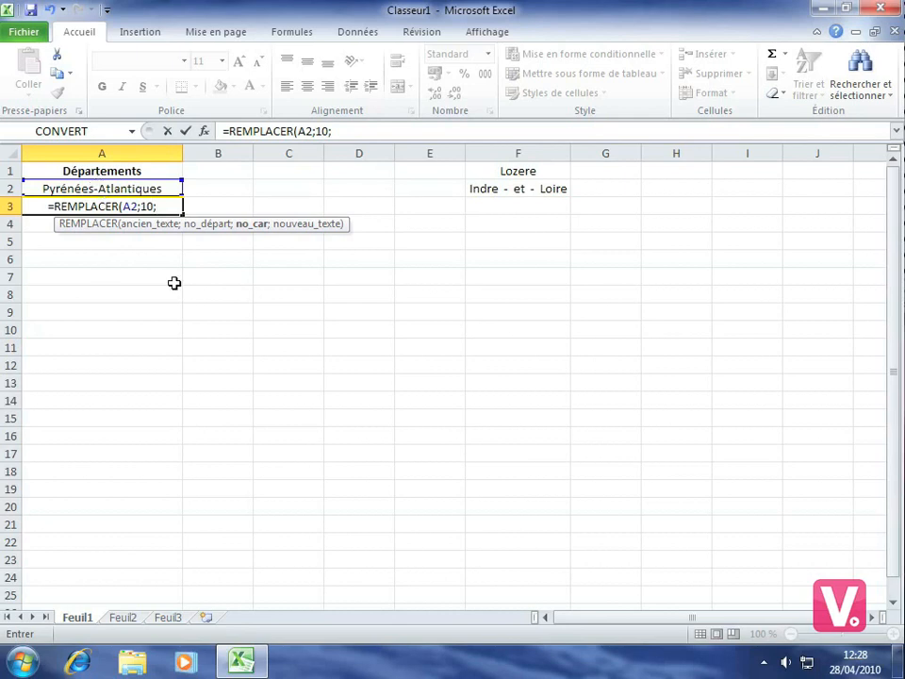
{"action": "type", "text": "11"}
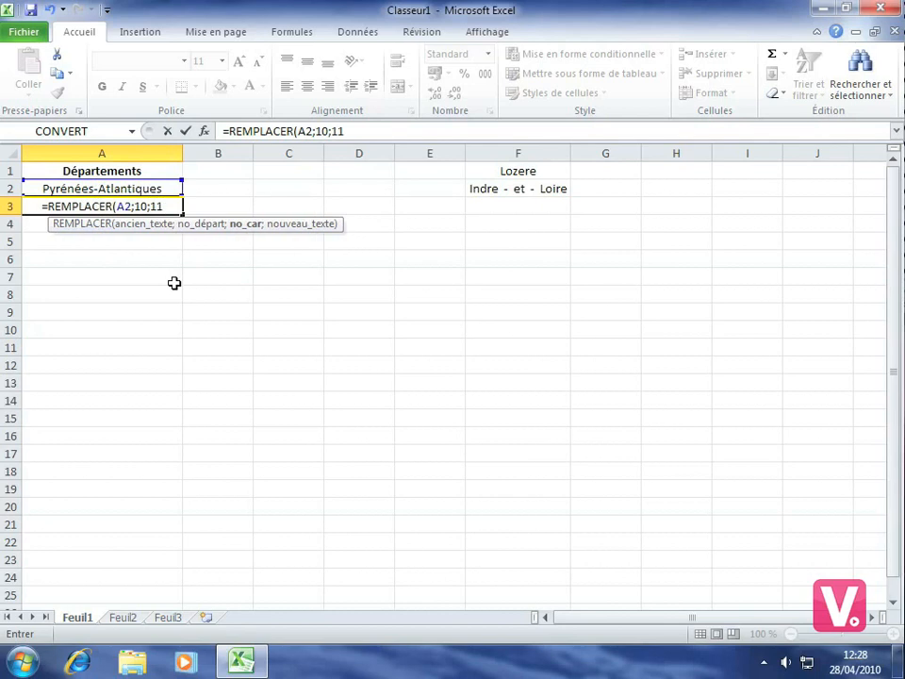
{"action": "type", "text": ";"}
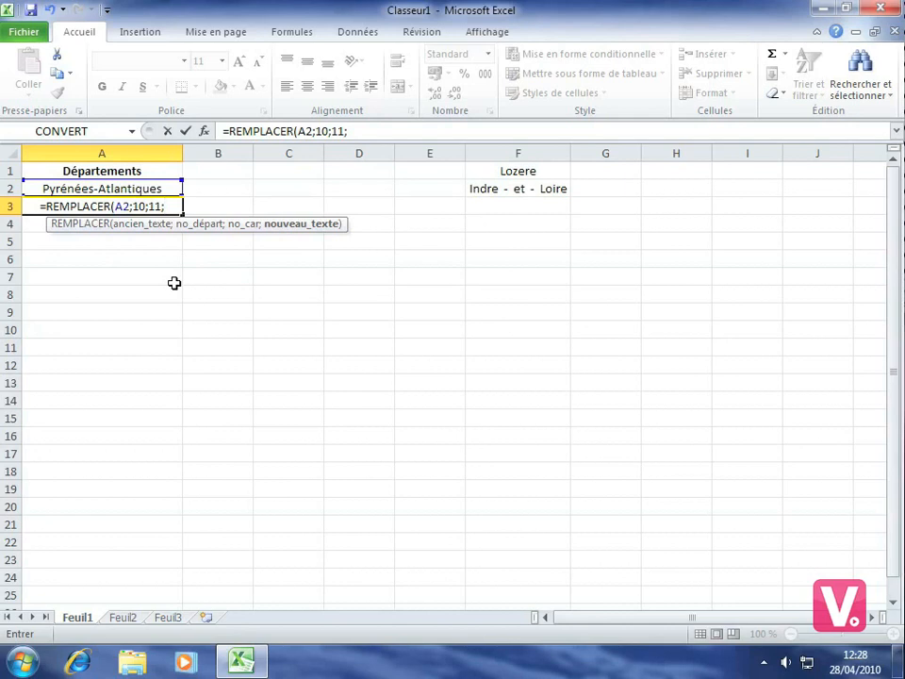
{"action": "type", "text": "\""}
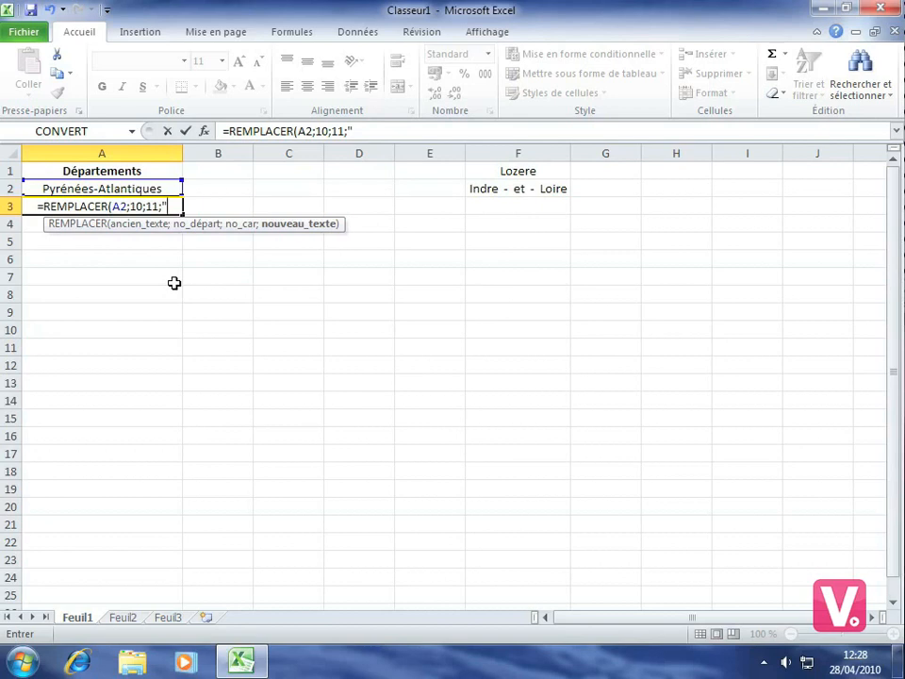
{"action": "type", "text": "Ori"}
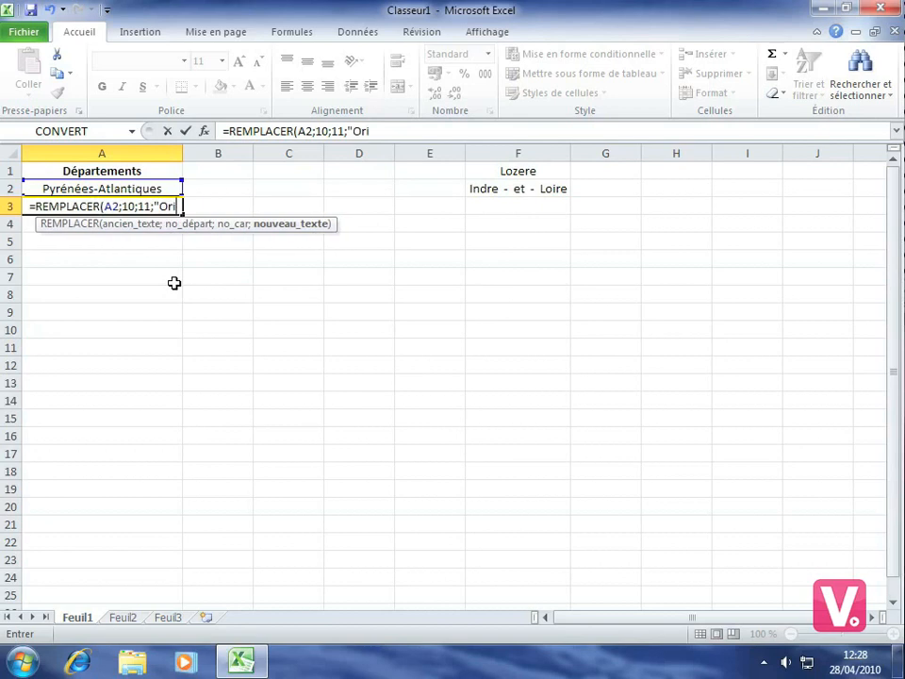
{"action": "type", "text": "entales"}
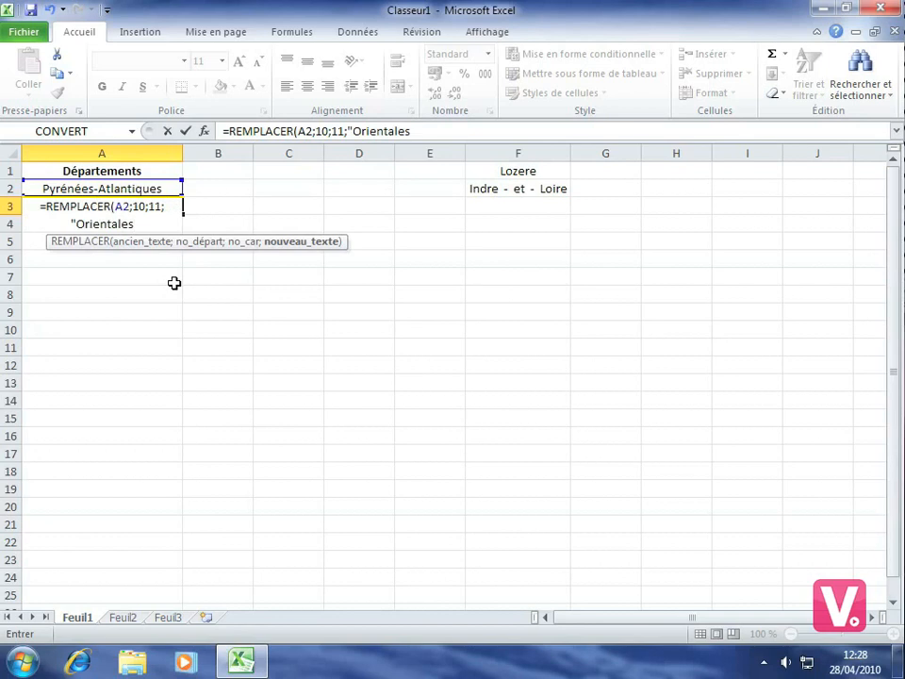
{"action": "type", "text": "\""}
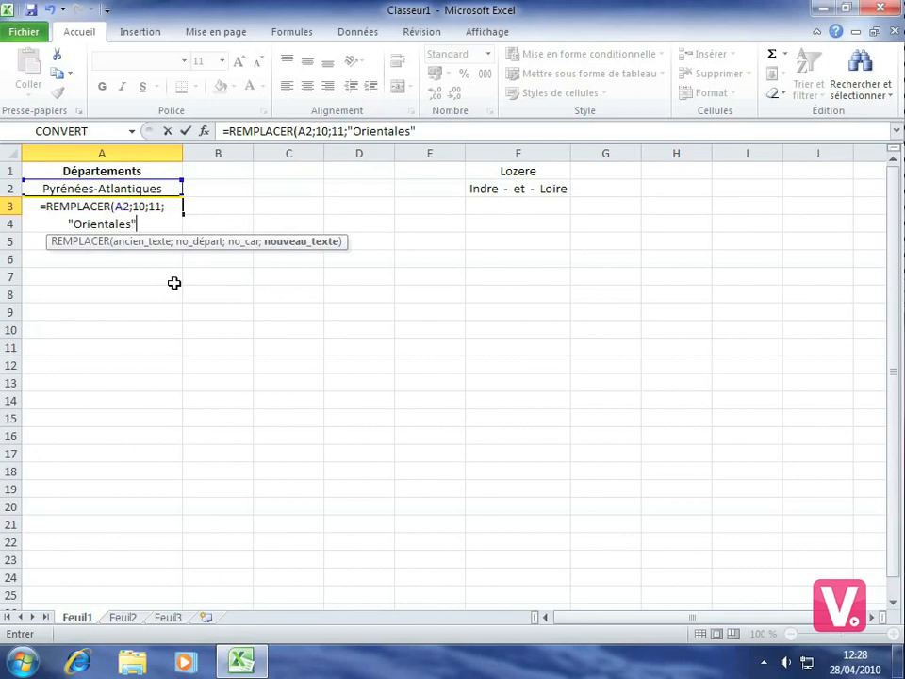
{"action": "type", "text": ")"}
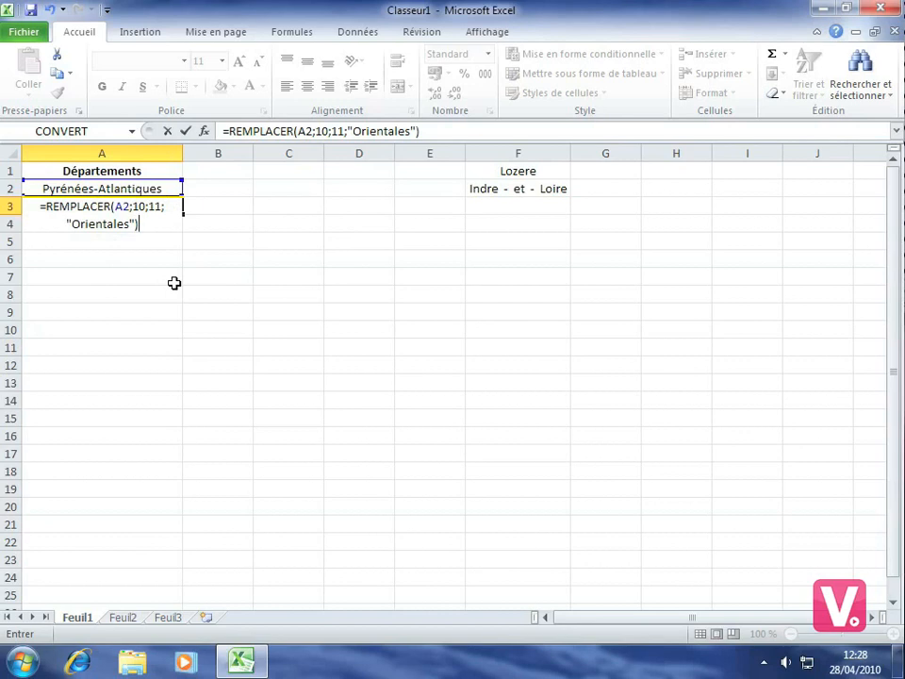
{"action": "key", "text": "Return"}
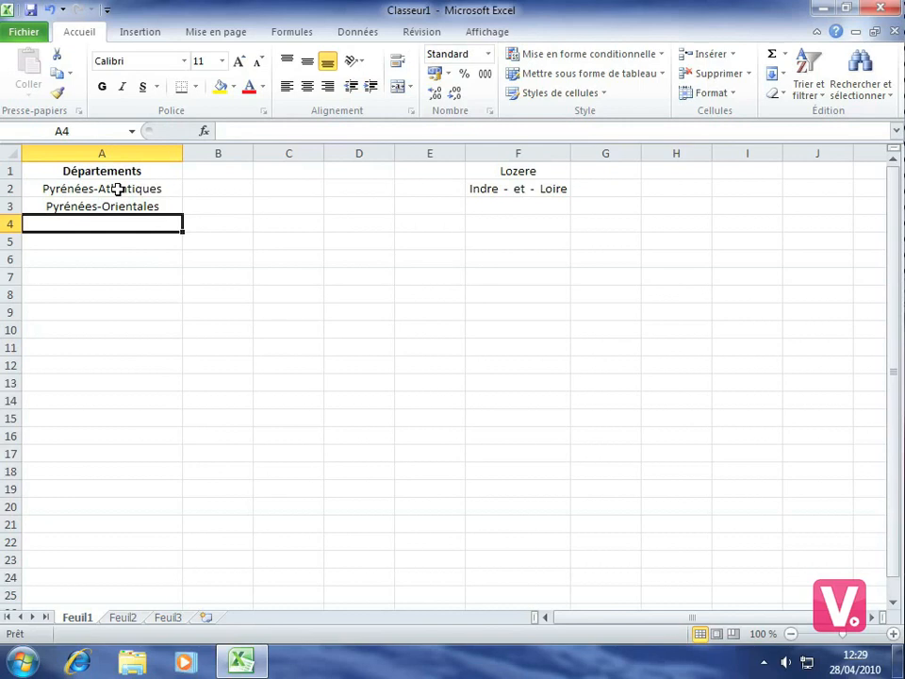
In cell A4, enter the formula =SUBSTITUE(F1;"e";"è";1) to accent only the first "e" of the name in F1
{"action": "type", "text": "="}
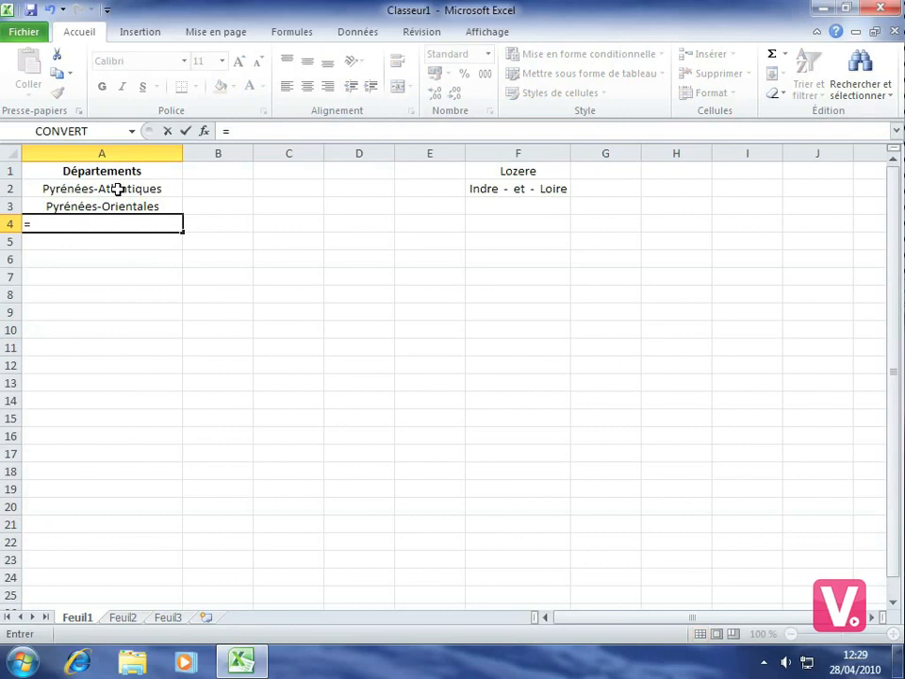
{"action": "type", "text": "sub"}
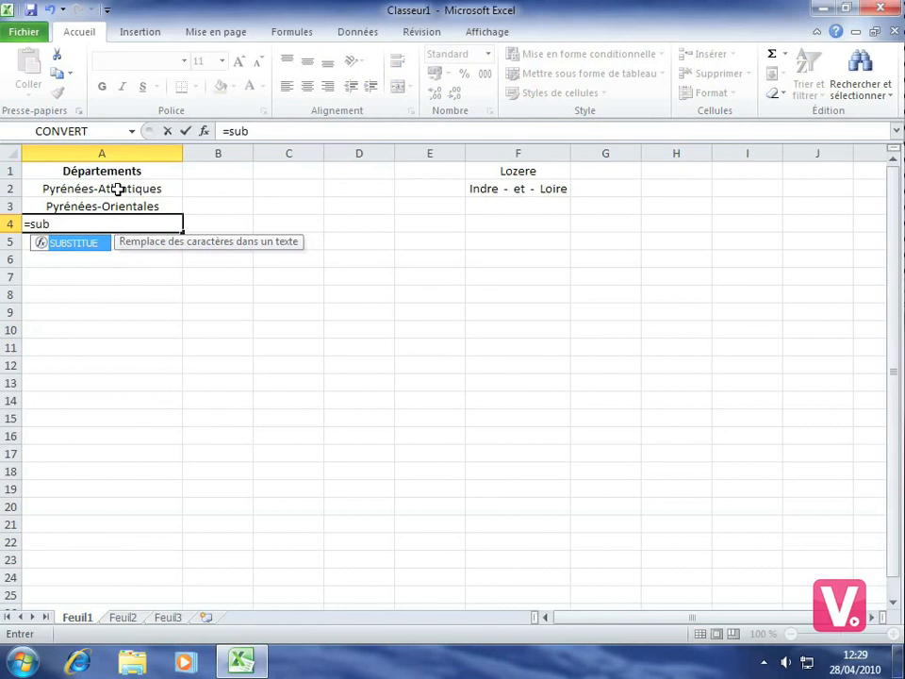
{"action": "double_click", "coordinate": [87, 244]}
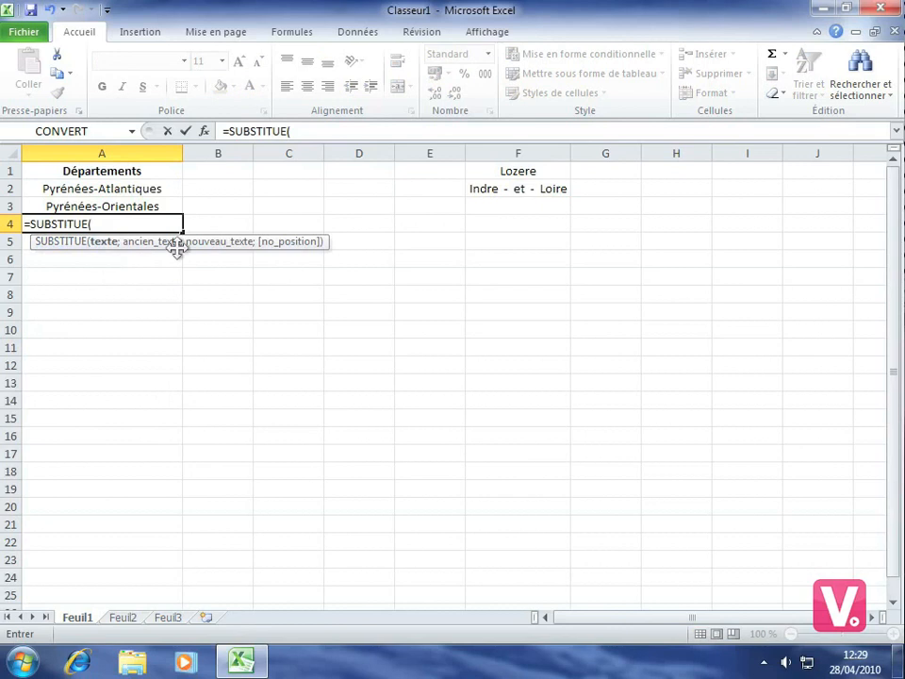
{"action": "left_click", "coordinate": [509, 170]}
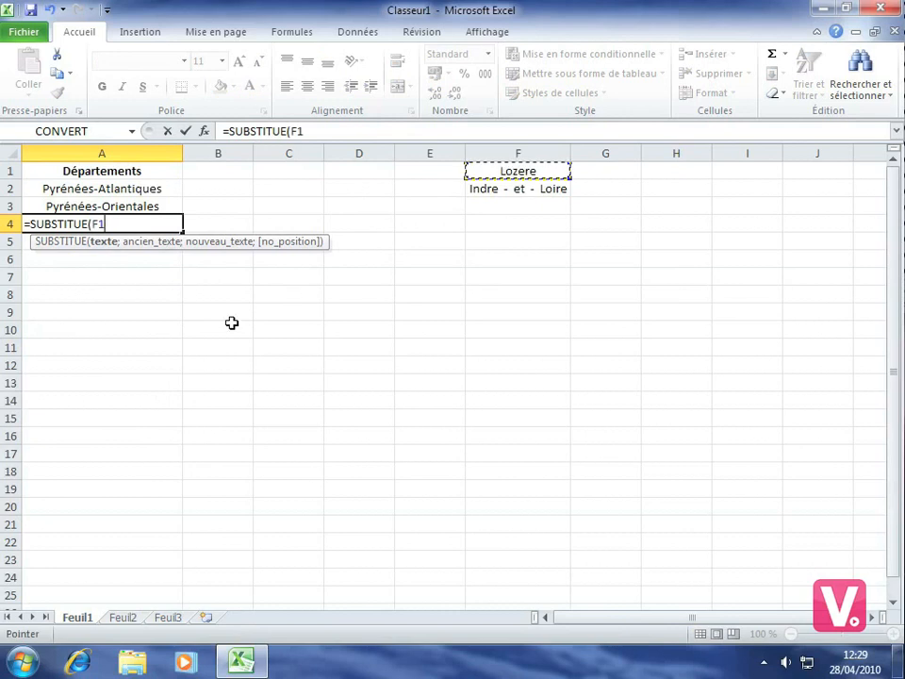
{"action": "type", "text": ";"}
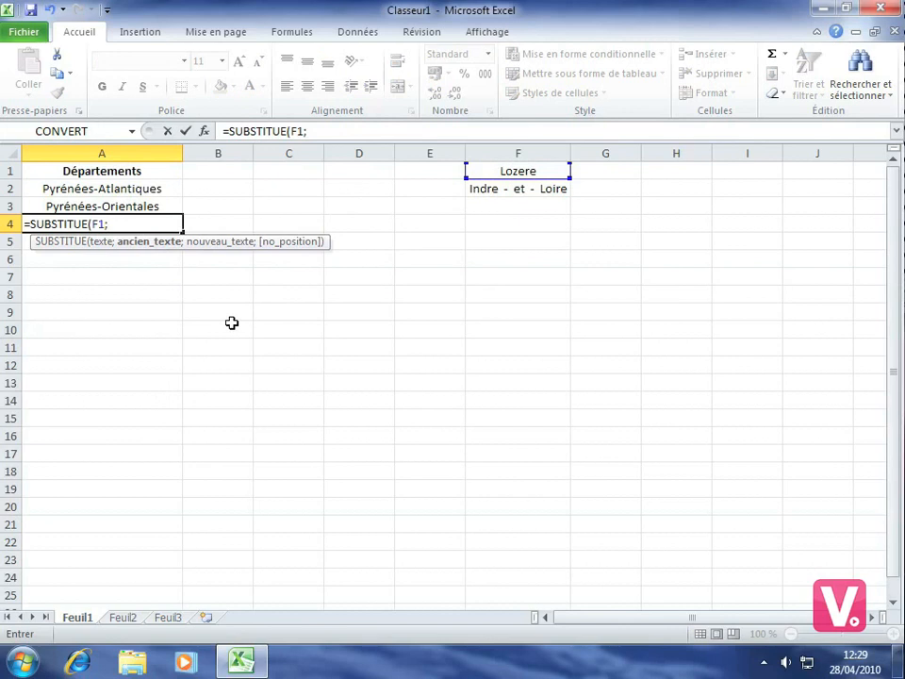
{"action": "type", "text": "\"e\";"}
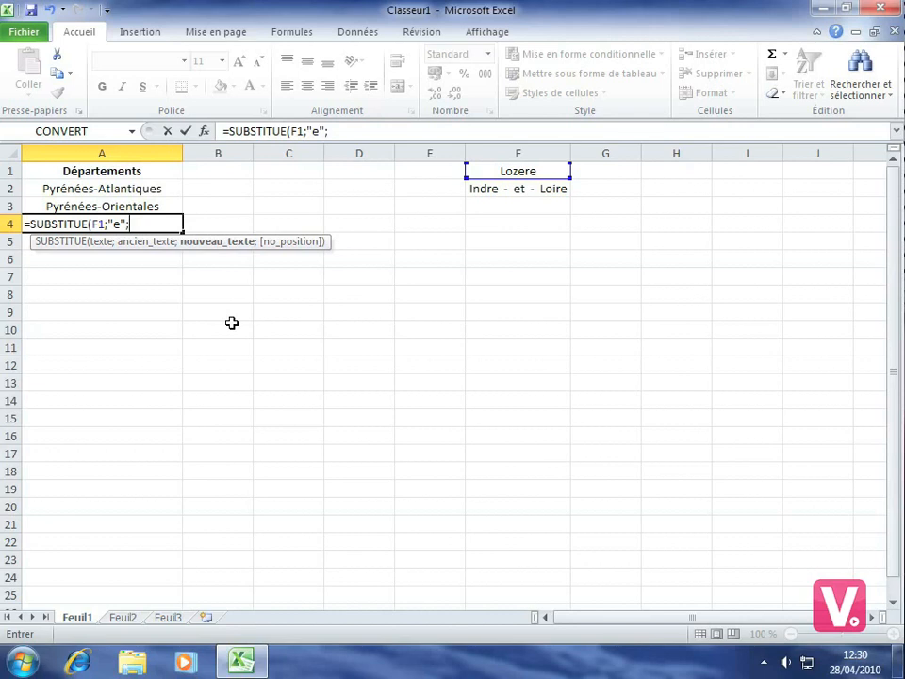
{"action": "type", "text": "\"è\";"}
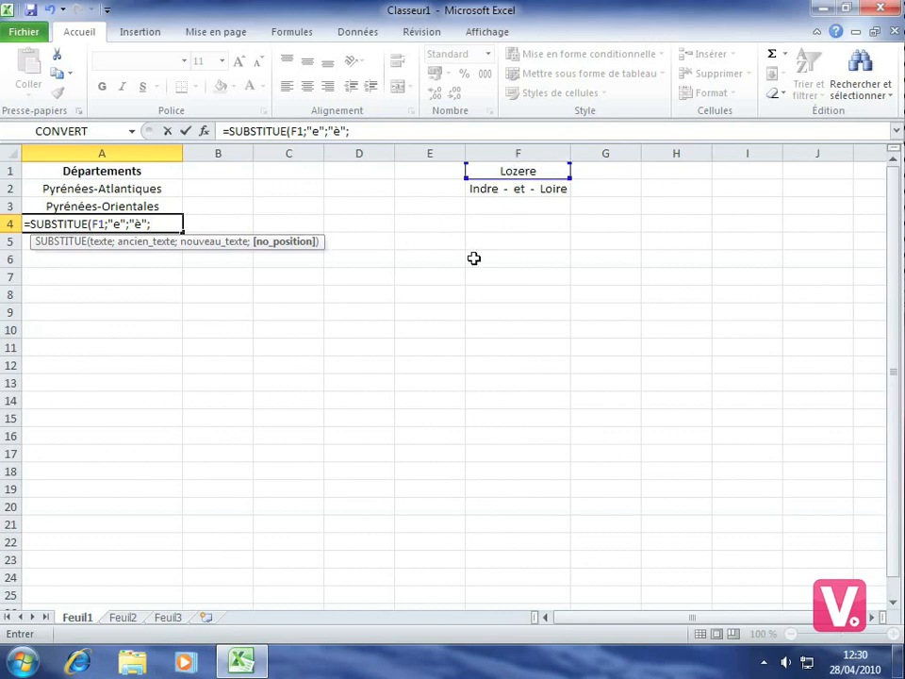
{"action": "type", "text": "1)"}
{"action": "key", "text": "Return"}
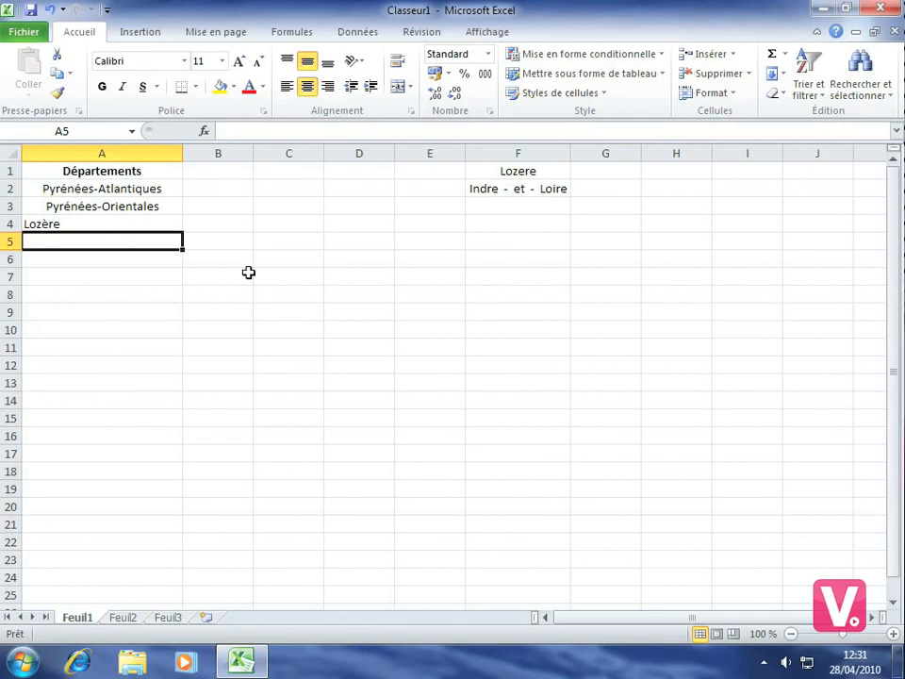
In cell A5, enter the formula =SUPPRESPACE(F2) to strip the extra spaces from the department name in F2
{"action": "type", "text": "="}
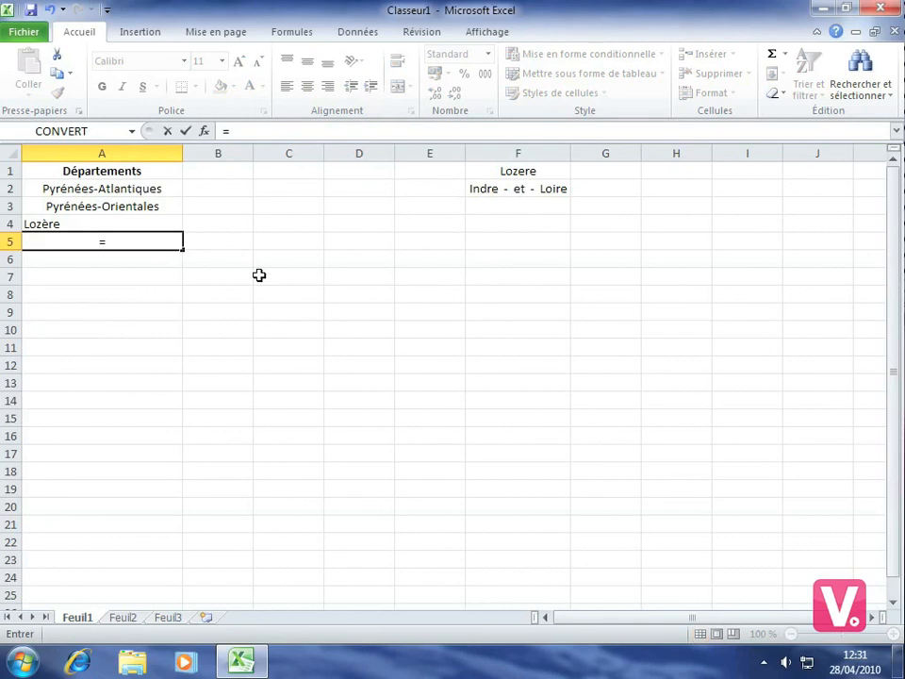
{"action": "type", "text": "s"}
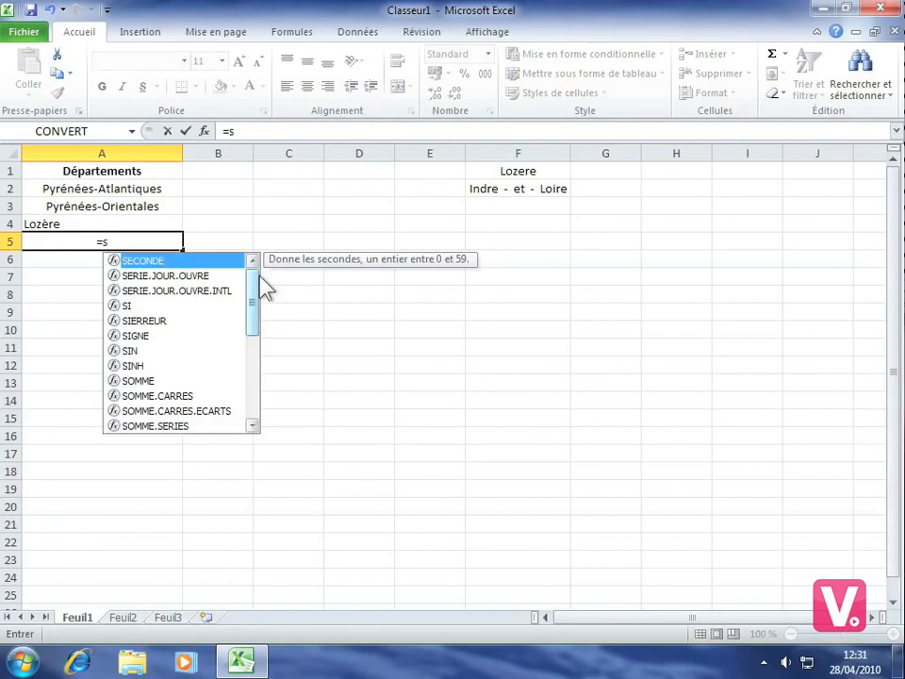
{"action": "type", "text": "u"}
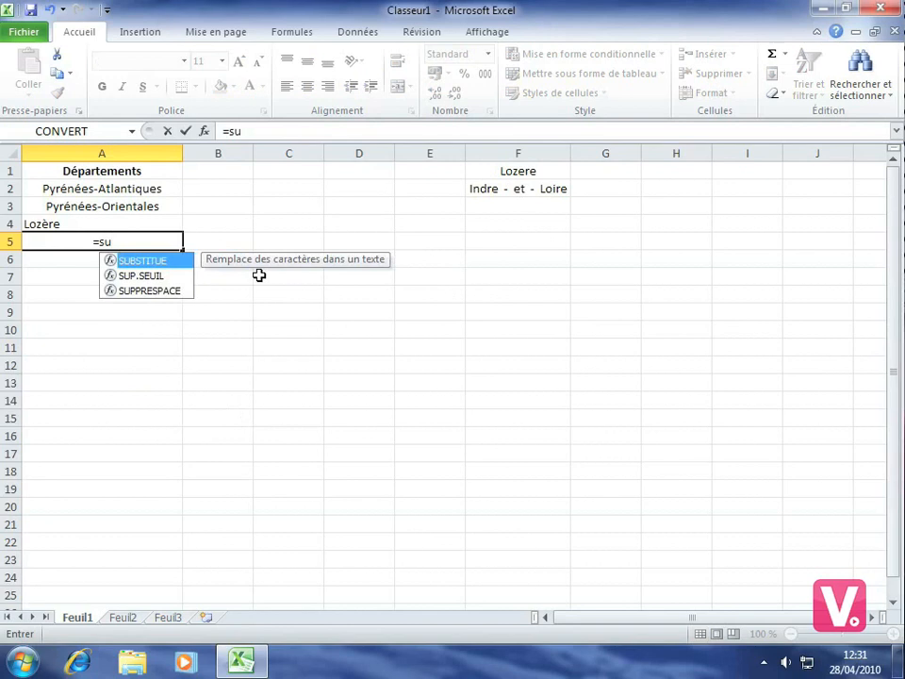
{"action": "double_click", "coordinate": [148, 291]}
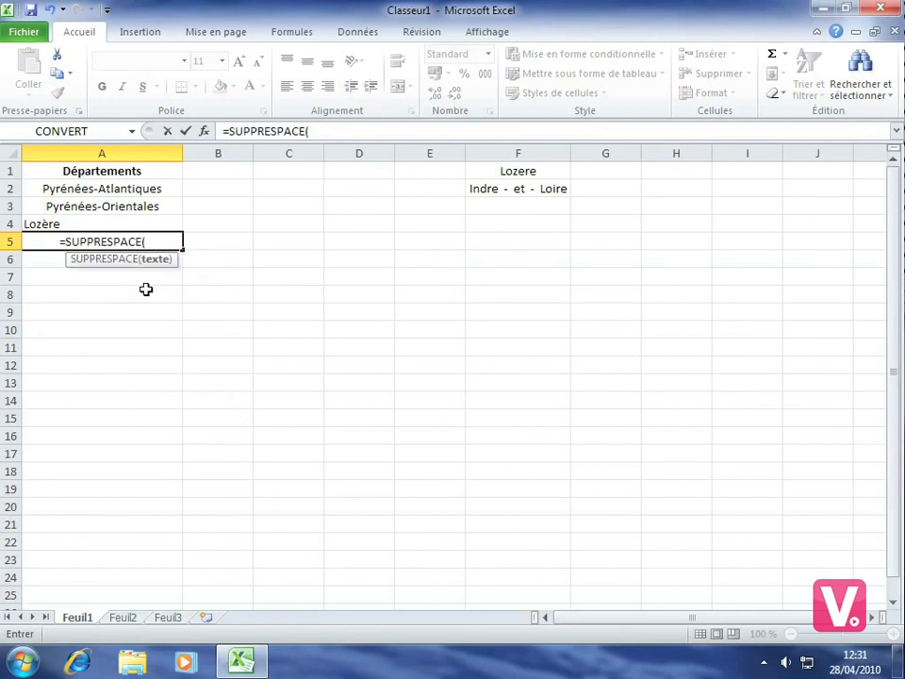
{"action": "left_click", "coordinate": [499, 188]}
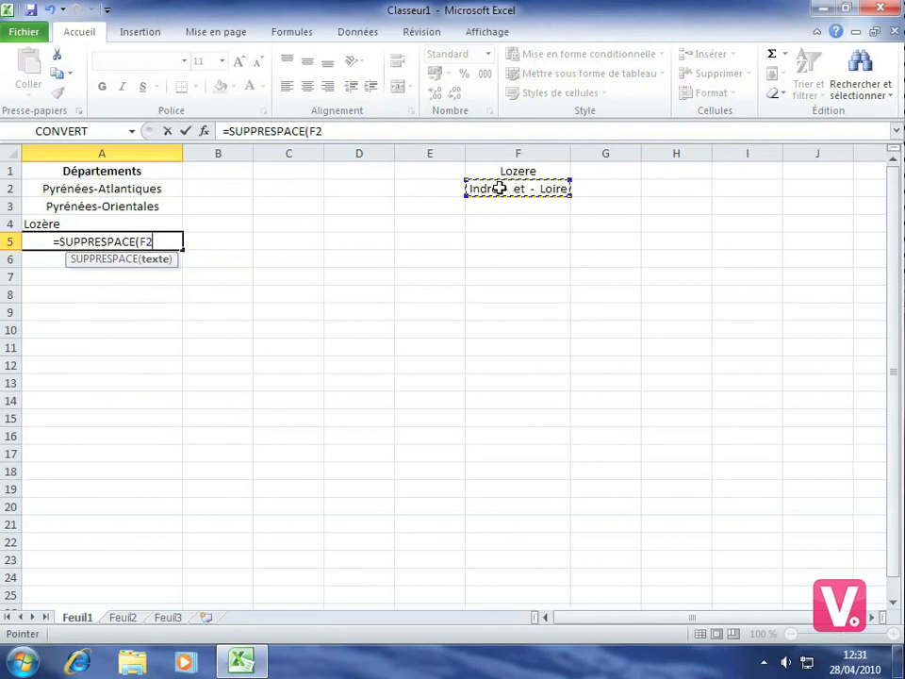
{"action": "type", "text": ")"}
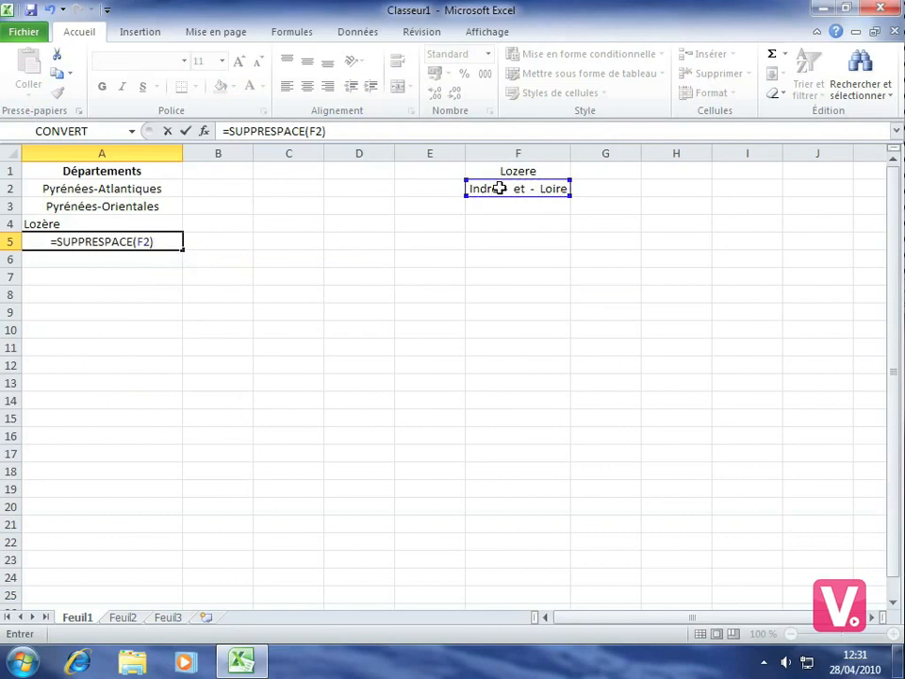
{"action": "key", "text": "Return"}
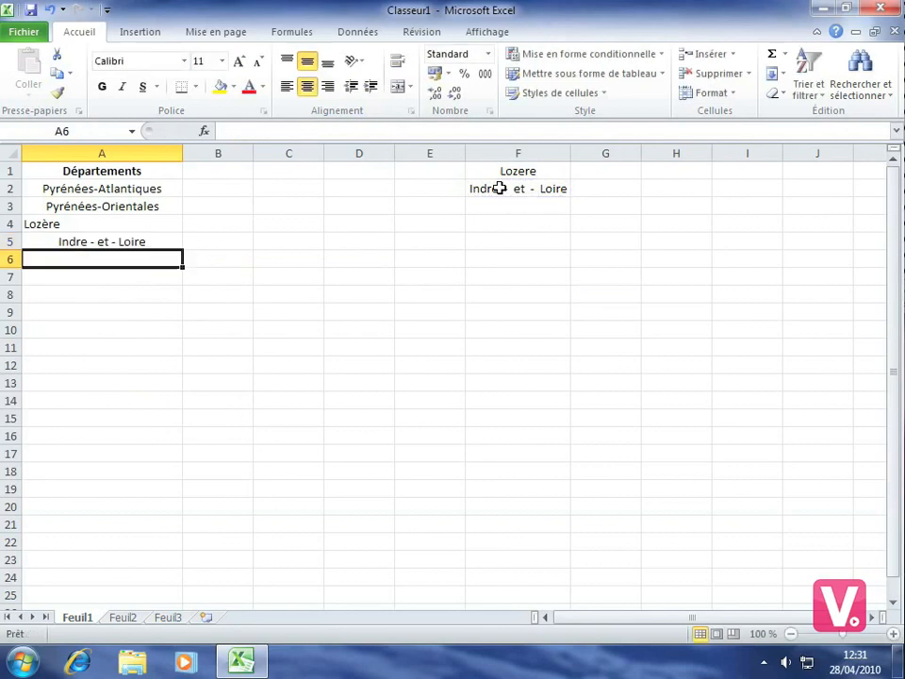